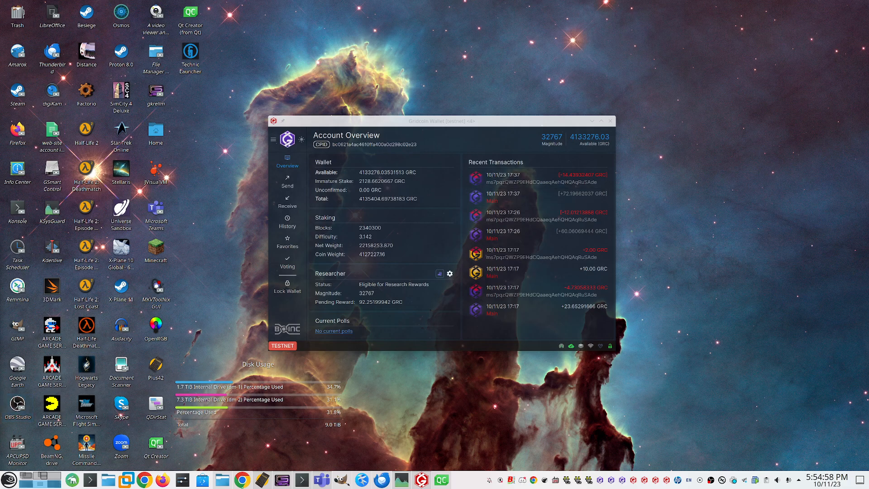
# Step: Show gridcoinsettings.json in Kate and place the Gridcoin Wallet window in front of it
pyautogui.click(502, 121)
pyautogui.click(361, 479)
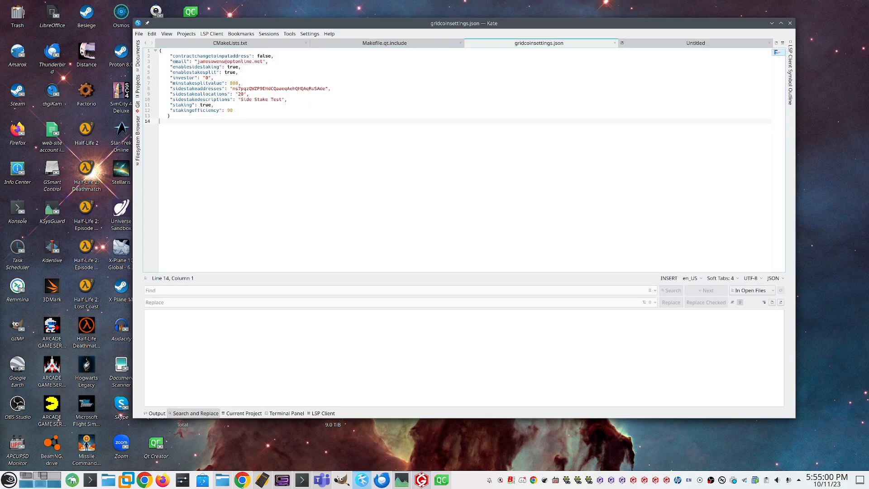
pyautogui.click(421, 480)
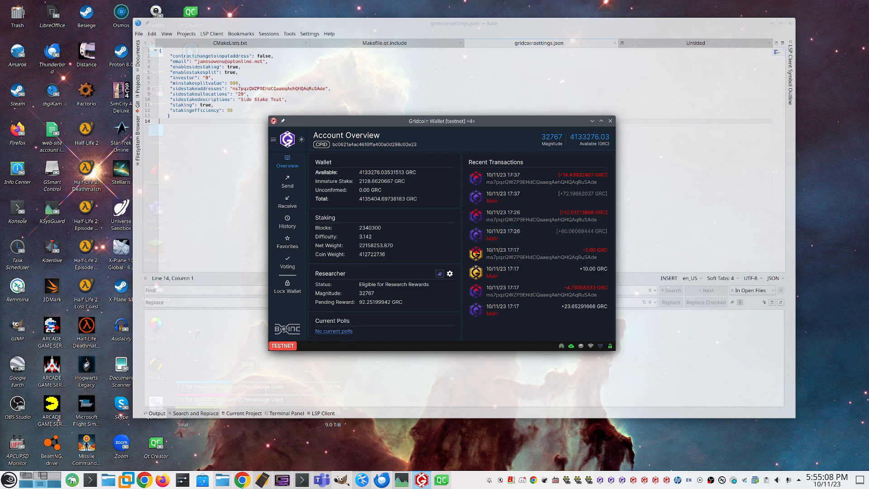
pyautogui.moveTo(498, 121); pyautogui.dragTo(517, 130)
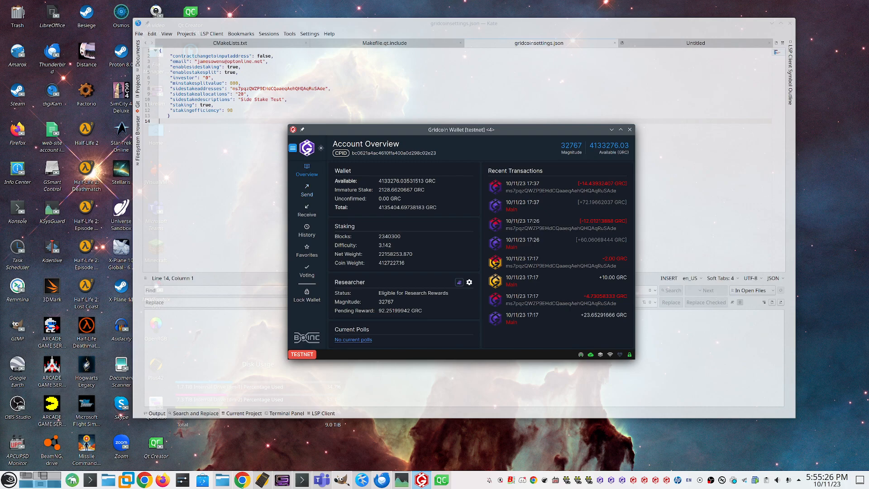
# Step: Open the wallet's staking options
pyautogui.click(292, 148)
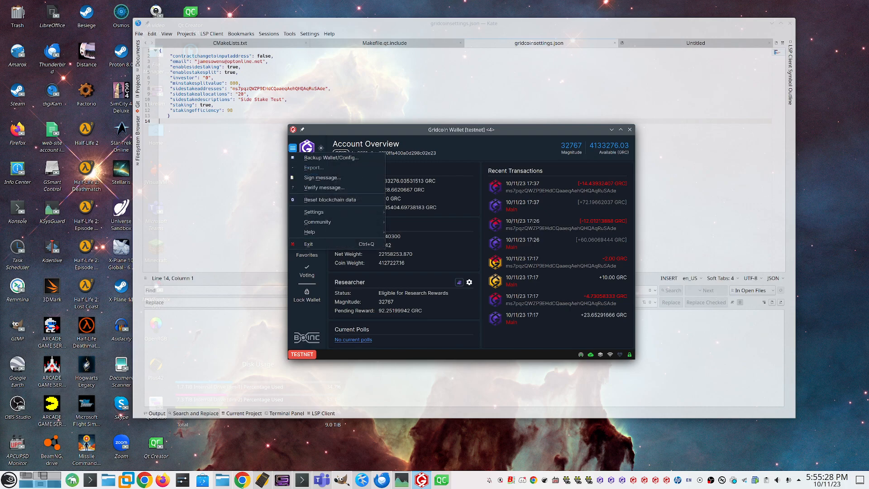
pyautogui.moveTo(343, 212)
pyautogui.click(416, 256)
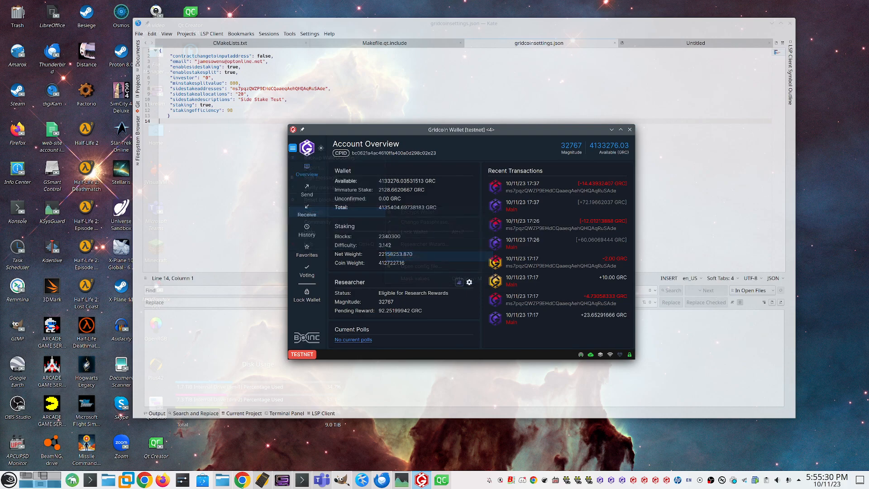
pyautogui.click(370, 168)
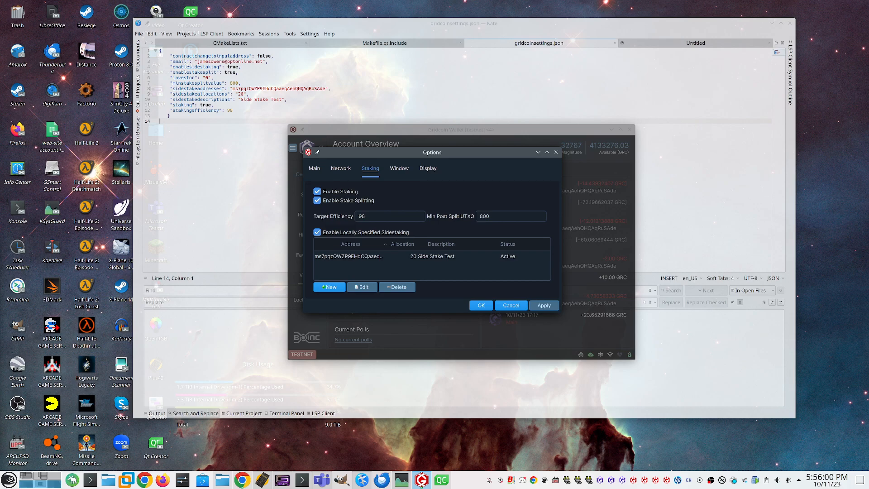
# Step: Turn locally specified sidestaking off and on again, check gridcoinsettings.json in Kate, and return to the Gridcoin wallet options
pyautogui.click(317, 232)
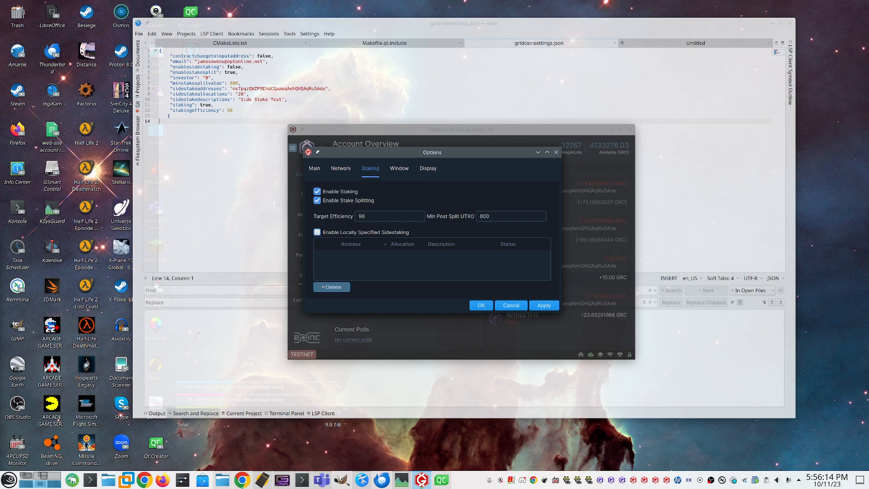
pyautogui.click(317, 232)
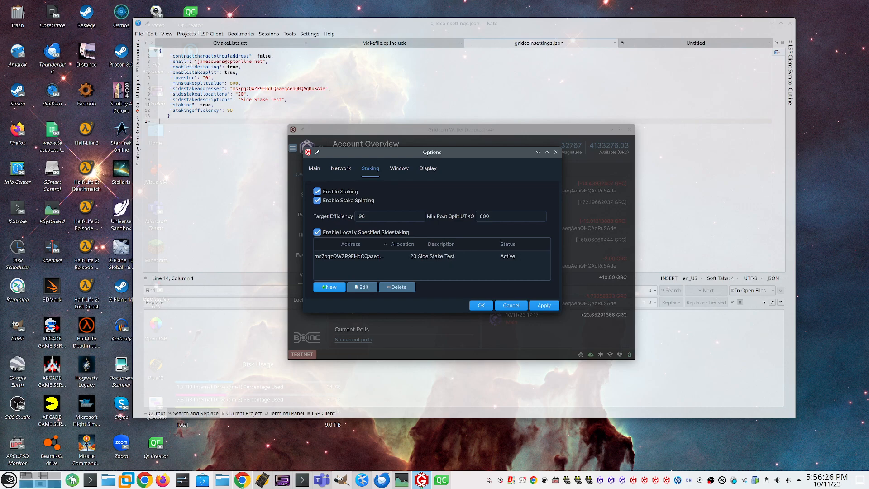
pyautogui.click(425, 23)
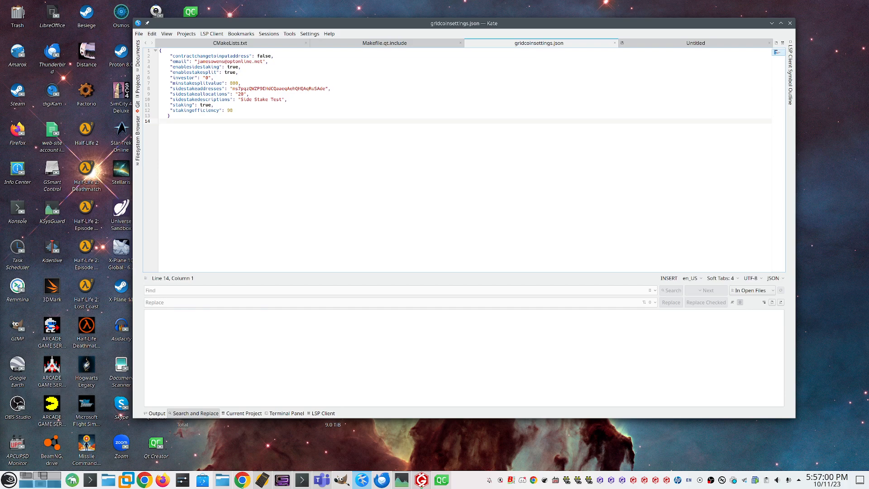
pyautogui.click(421, 480)
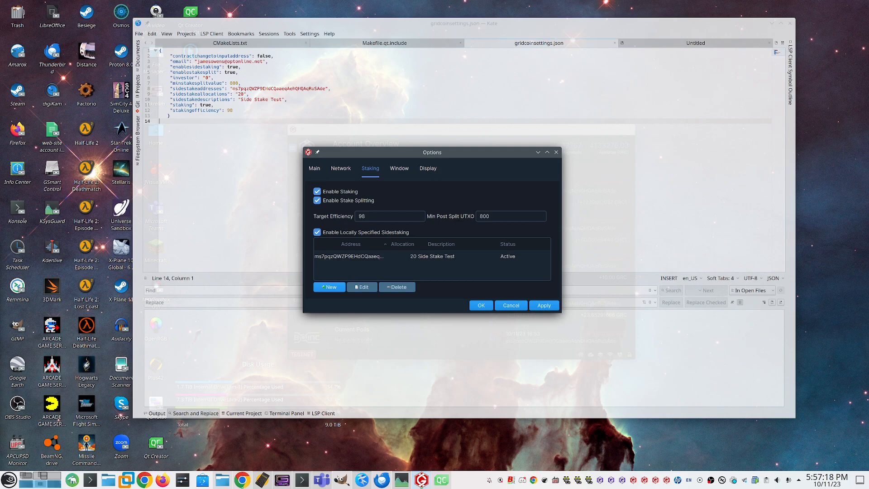
pyautogui.click(421, 480)
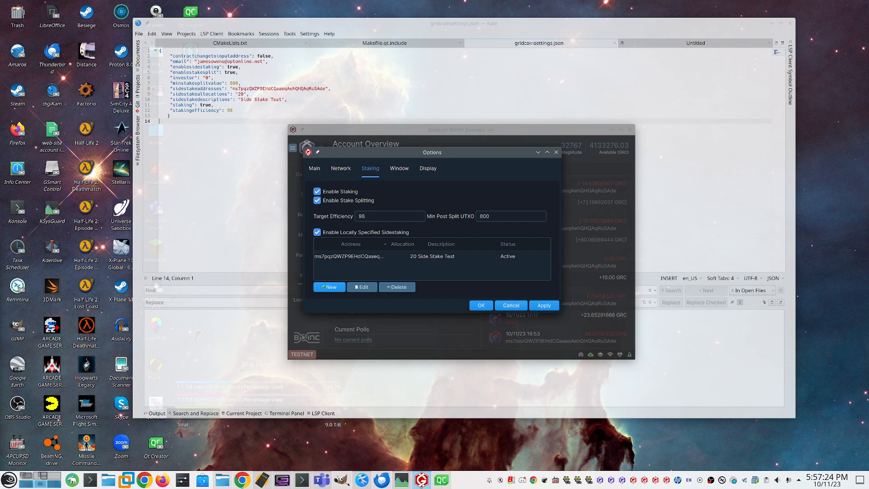
# Step: Cancel the options and copy the receiving address labelled Self Sidestake Test
pyautogui.click(510, 305)
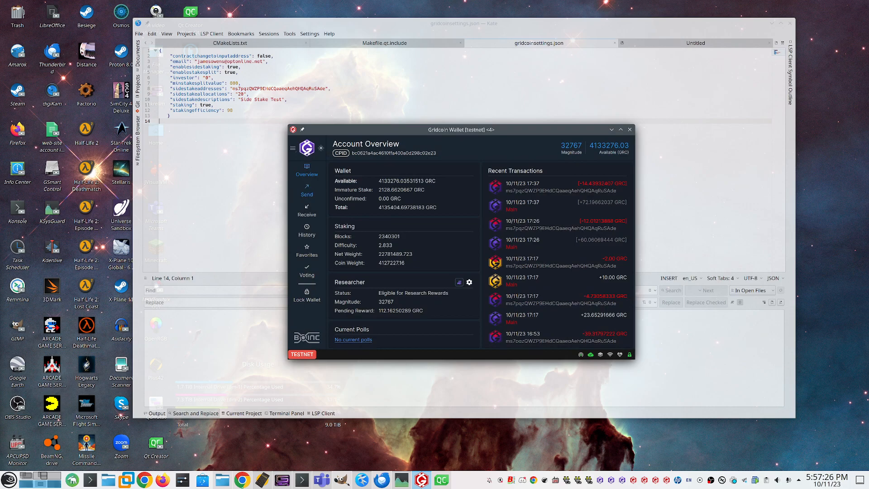
pyautogui.click(306, 211)
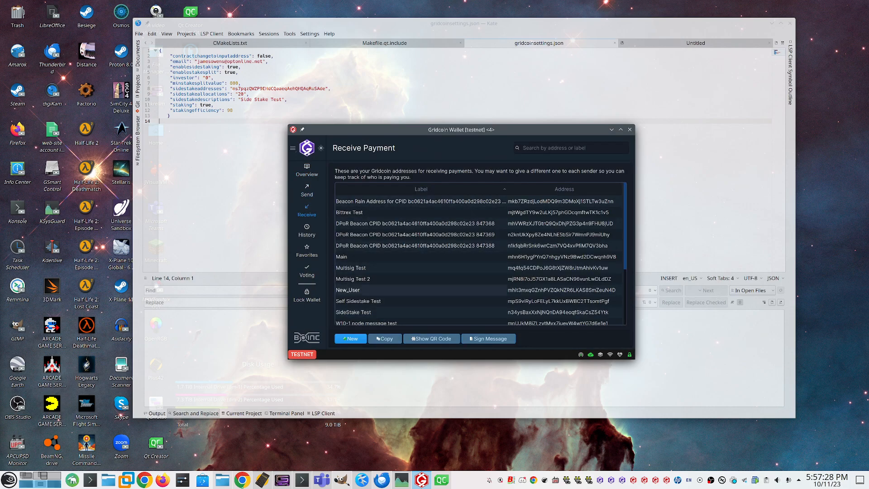
pyautogui.click(543, 301)
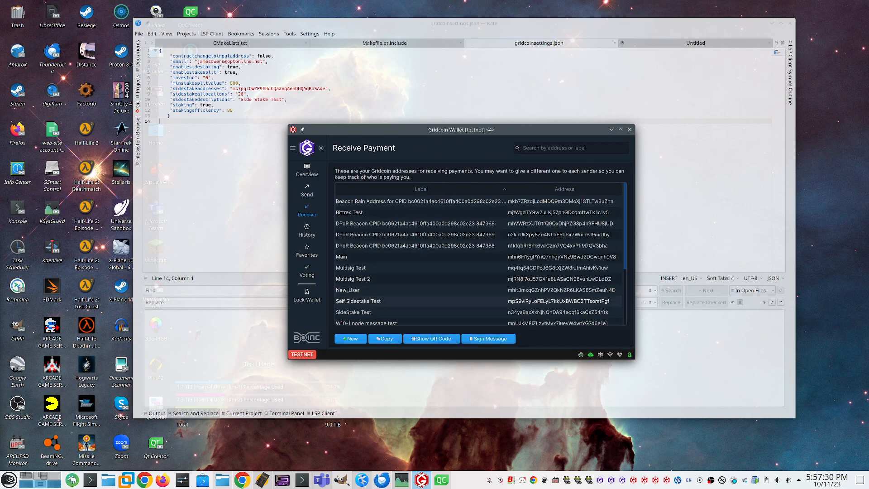
pyautogui.rightClick(529, 301)
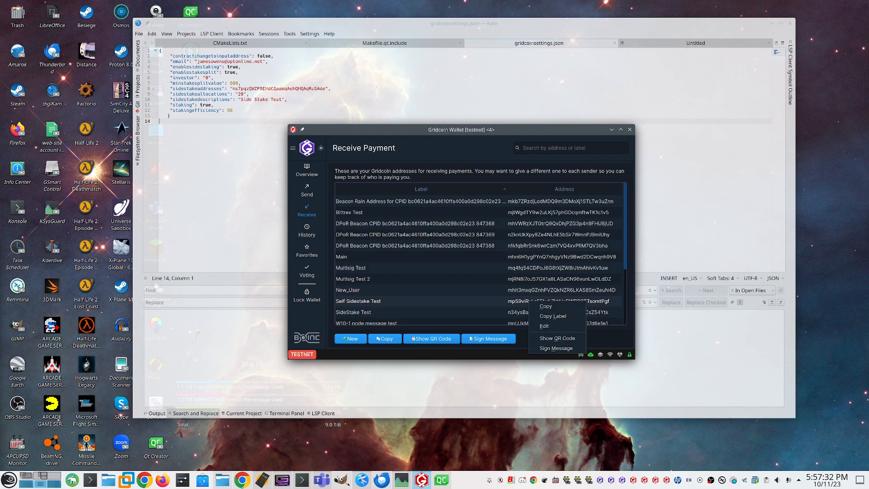
pyautogui.click(548, 305)
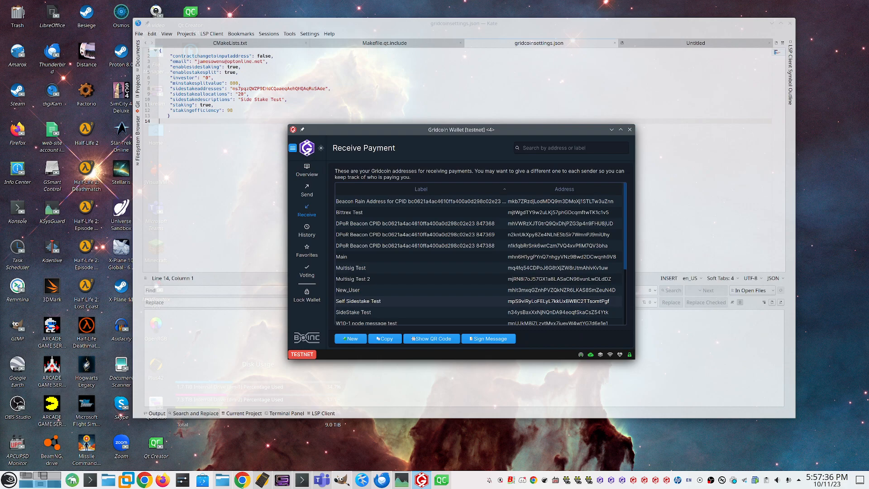
# Step: Reopen the wallet's staking options and start a new sidestake entry
pyautogui.click(293, 147)
pyautogui.moveTo(317, 212)
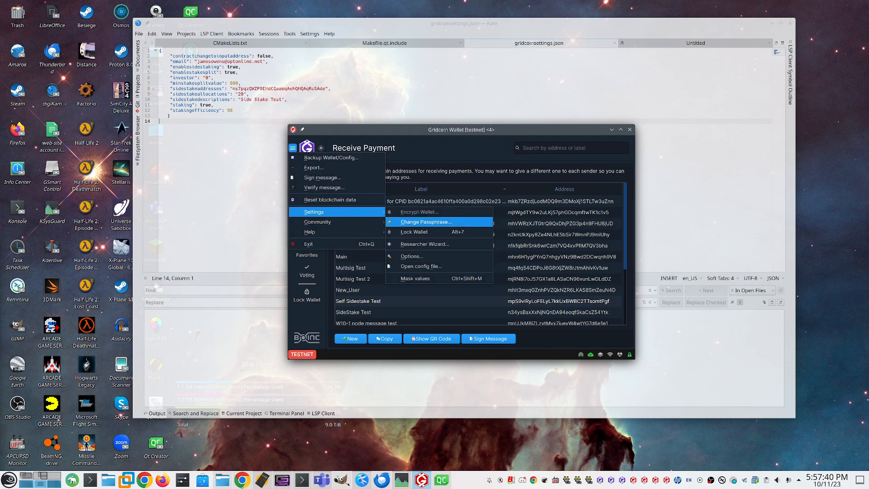
pyautogui.click(412, 256)
pyautogui.click(370, 168)
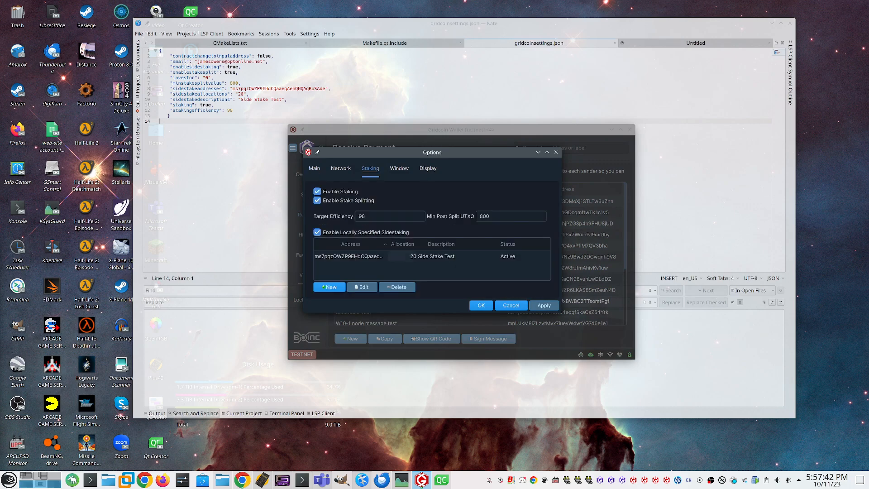
pyautogui.click(329, 287)
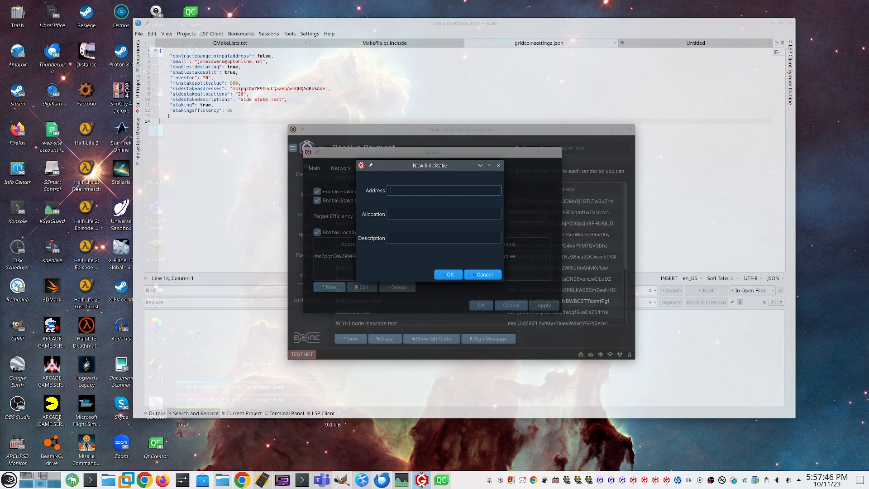
# Step: Try to save the new sidestake with the address foo and an allocation of 10
pyautogui.write('foo')
pyautogui.press('Tab')
pyautogui.write('10')
pyautogui.press('Tab')
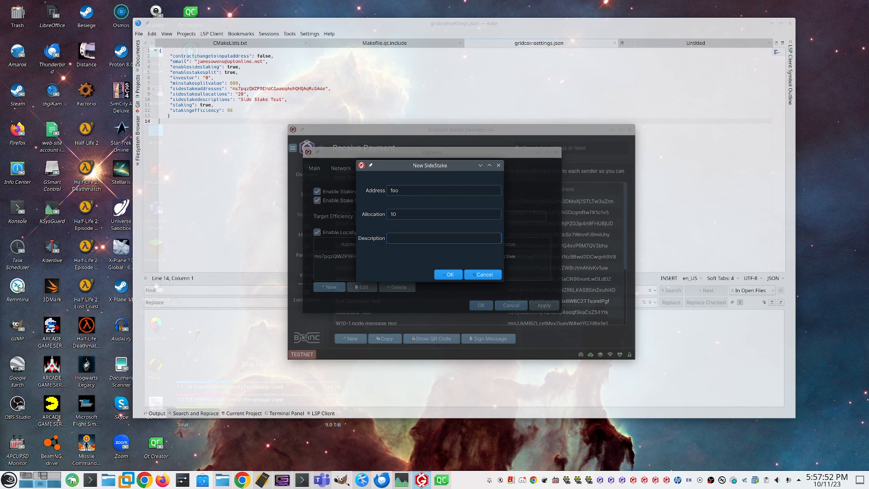
pyautogui.press('Return')
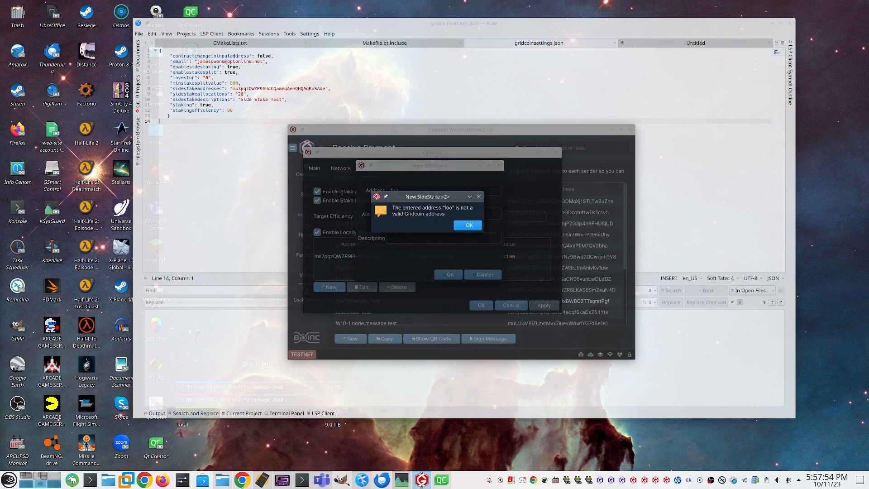
pyautogui.press('Return')
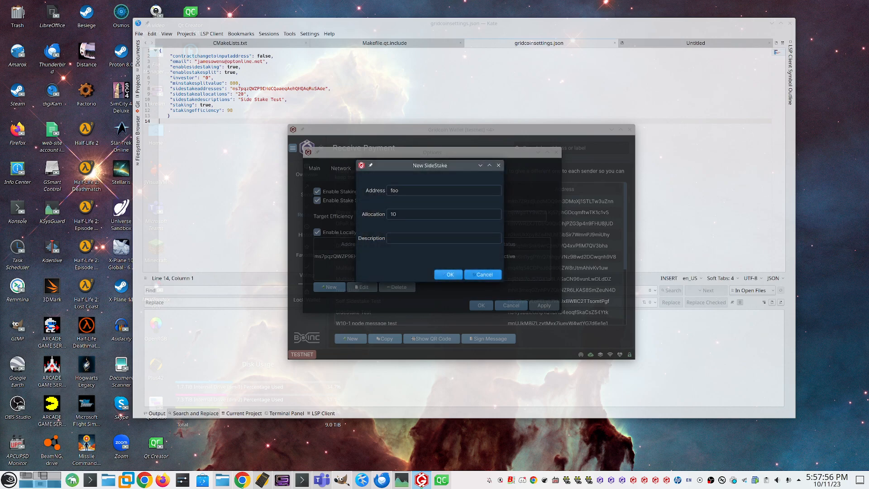
# Step: Clear the new sidestake's allocation and replace its address with the copied Self Sidestake Test address
pyautogui.press('Tab')
pyautogui.press('BackSpace')
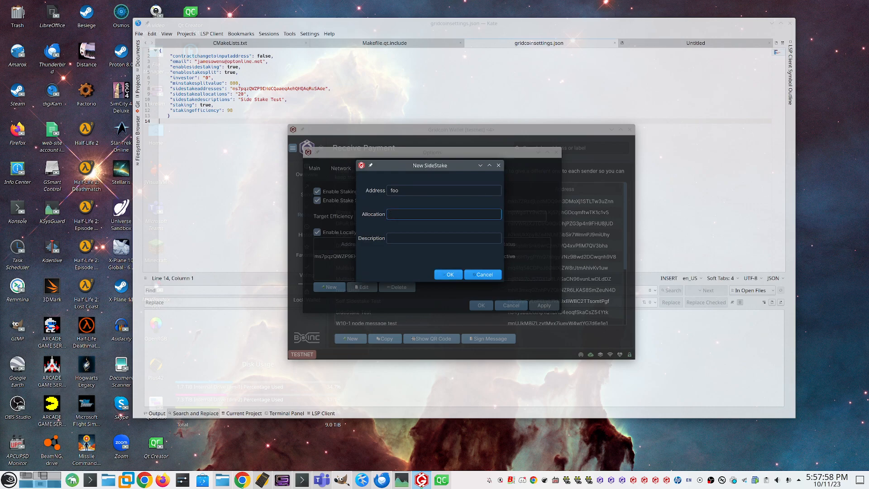
pyautogui.hotkey('shift', 'Tab')
pyautogui.press('BackSpace')
pyautogui.write('mpS9viRyLoFELyL7kkUxBWBC2TTsomtPgf')
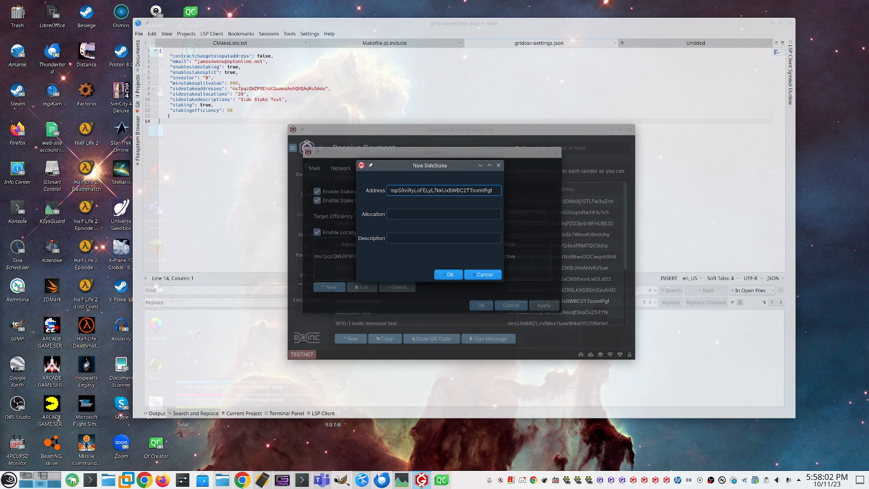
# Step: Try to save the new sidestake with an allocation of 120
pyautogui.press('Tab')
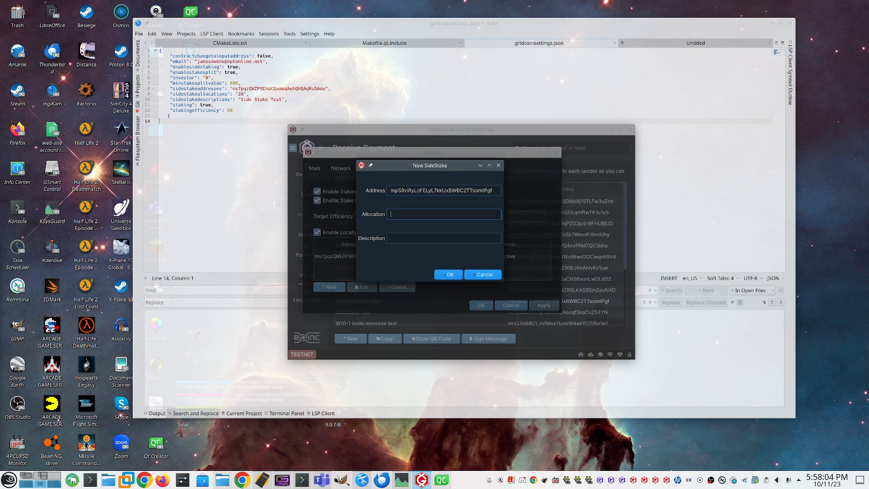
pyautogui.write('120')
pyautogui.press('Return')
pyautogui.press('Return')
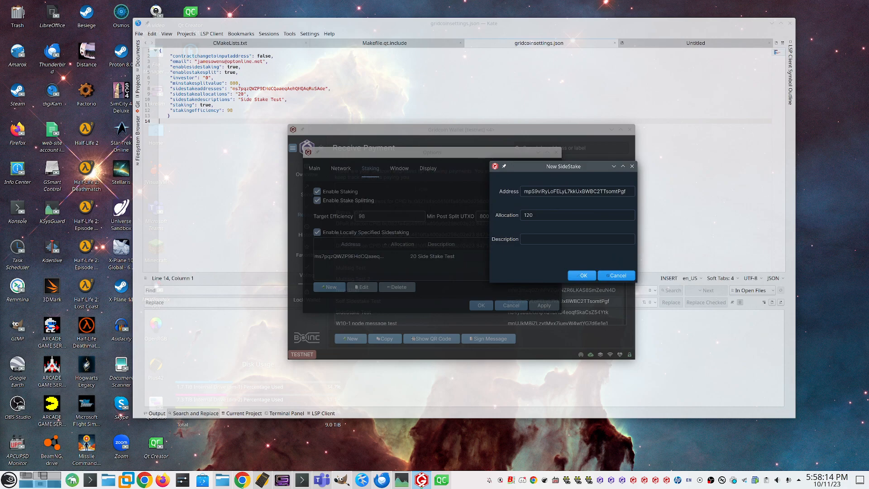
# Step: Try to save the new sidestake with an allocation of 81
pyautogui.press('Tab')
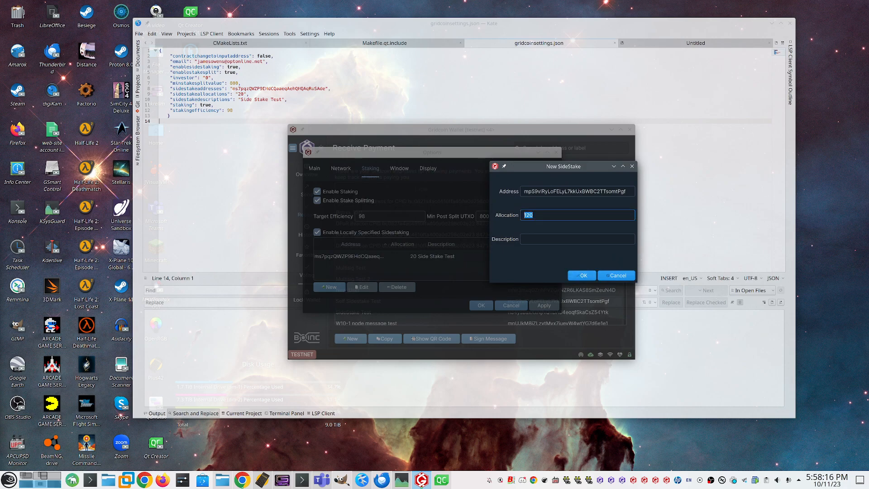
pyautogui.press('BackSpace')
pyautogui.write('81')
pyautogui.press('Return')
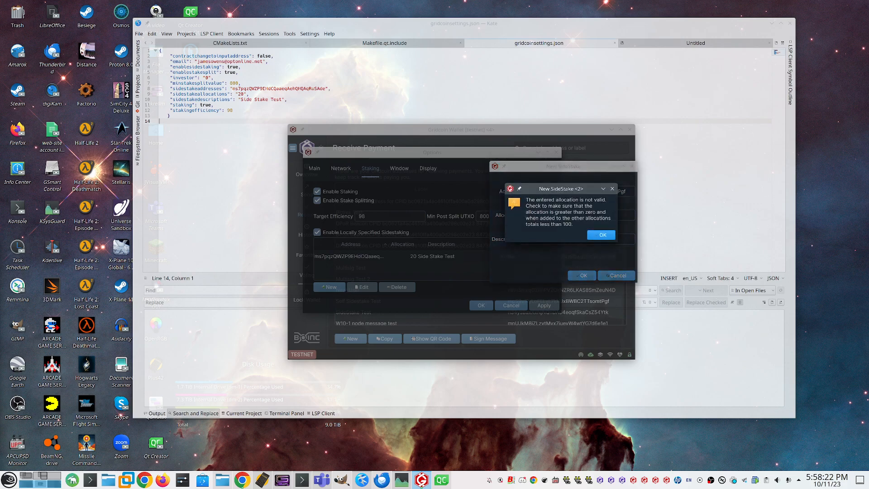
pyautogui.press('Return')
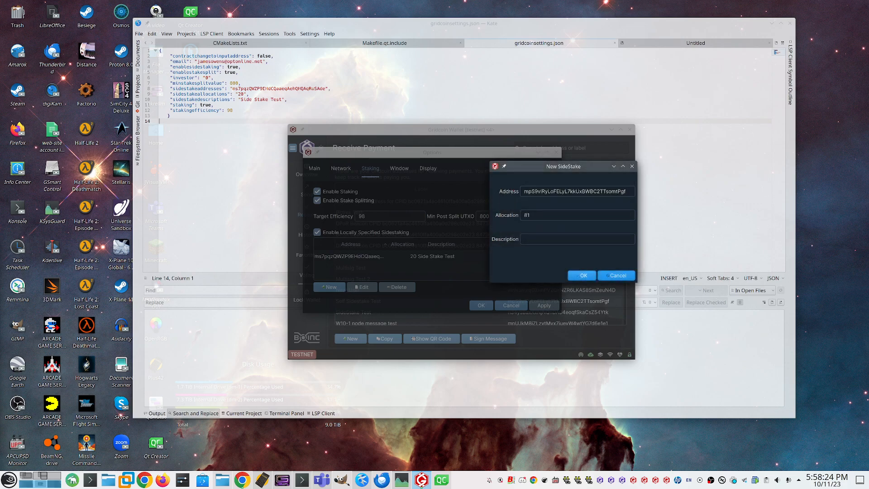
# Step: Set the new sidestake's allocation to 80 and its description to "self sidestake test", and save the entry
pyautogui.doubleClick(526, 215)
pyautogui.write('80')
pyautogui.press('Tab')
pyautogui.write('sielf ')
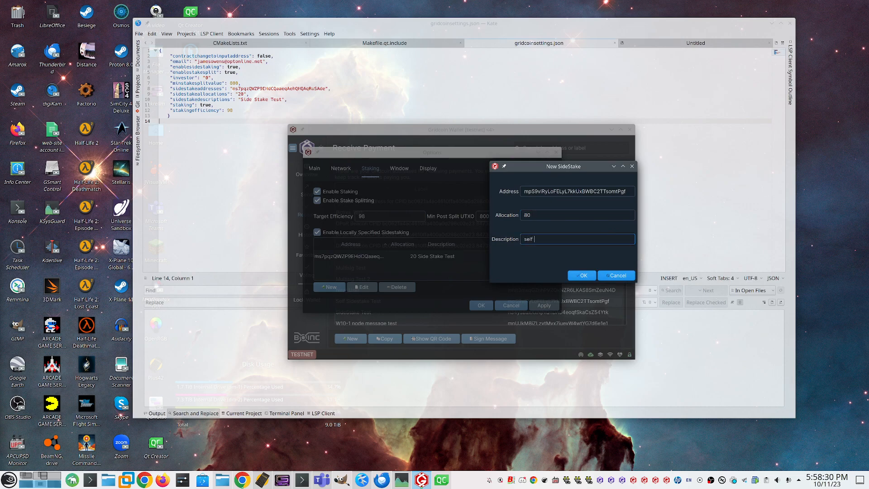
pyautogui.write('sidestake test')
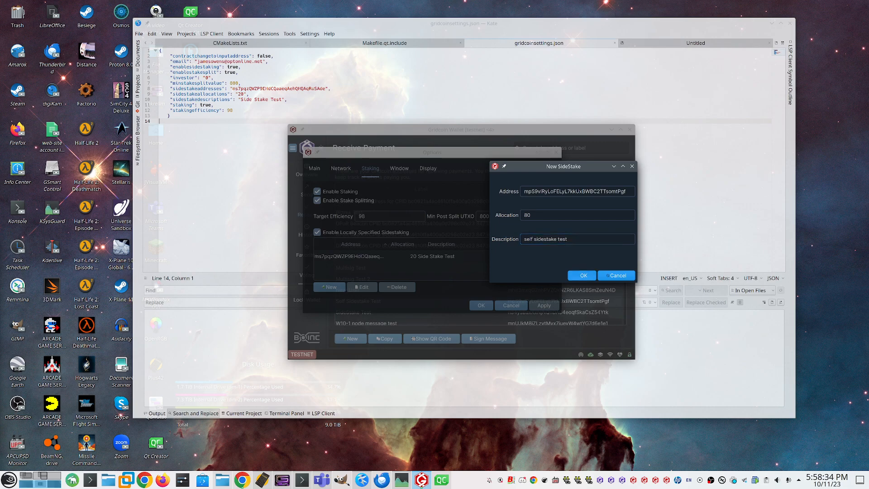
pyautogui.press('Return')
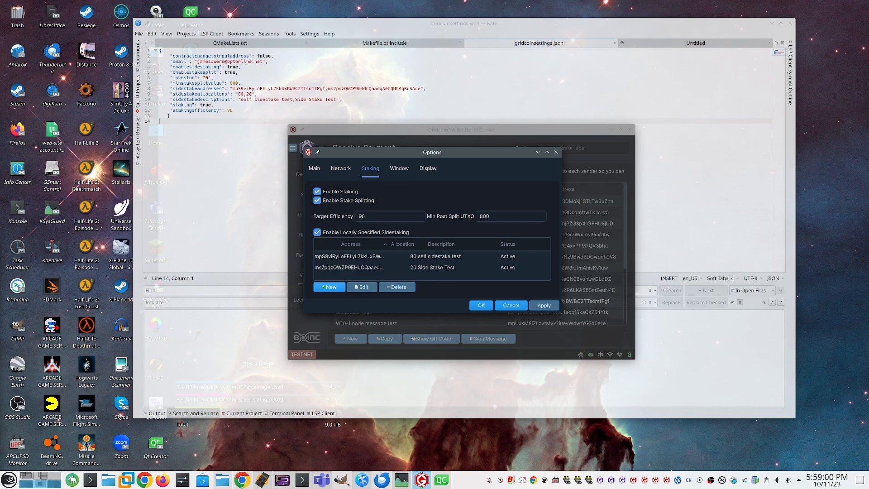
# Step: Try to set the allocation of the Side Stake Test entry to 100 directly in the sidestake table
pyautogui.click(362, 267)
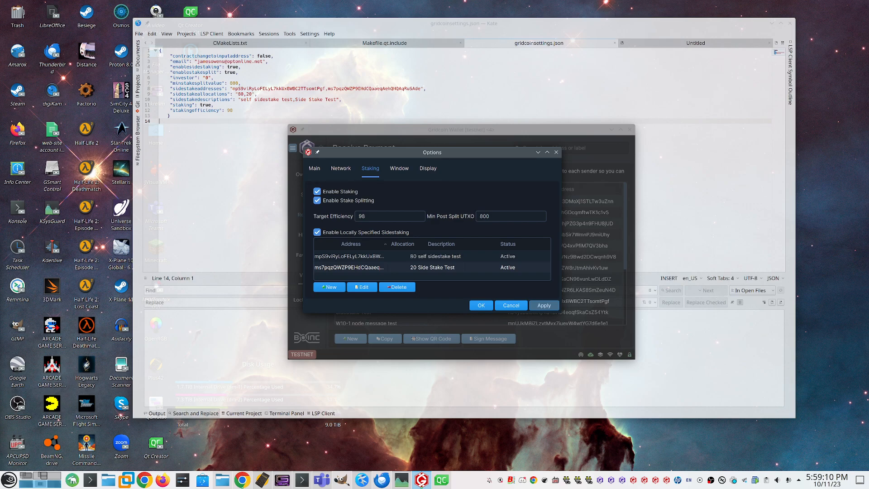
pyautogui.doubleClick(402, 267)
pyautogui.write('100')
pyautogui.press('Return')
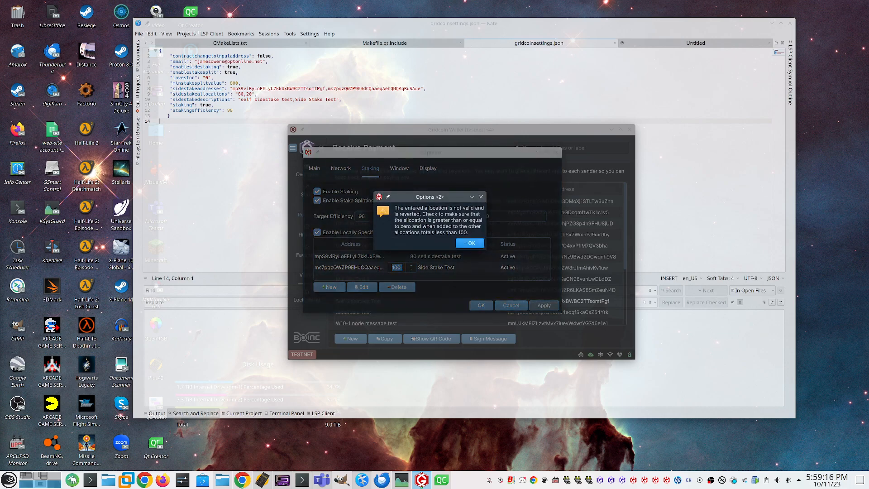
pyautogui.press('Return')
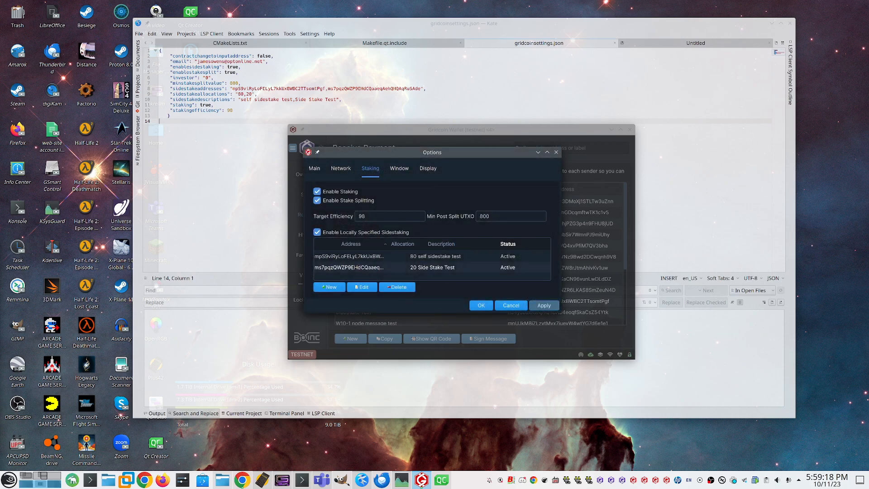
# Step: Set the Side Stake Test entry's allocation to 10 and restore it to 20
pyautogui.doubleClick(402, 267)
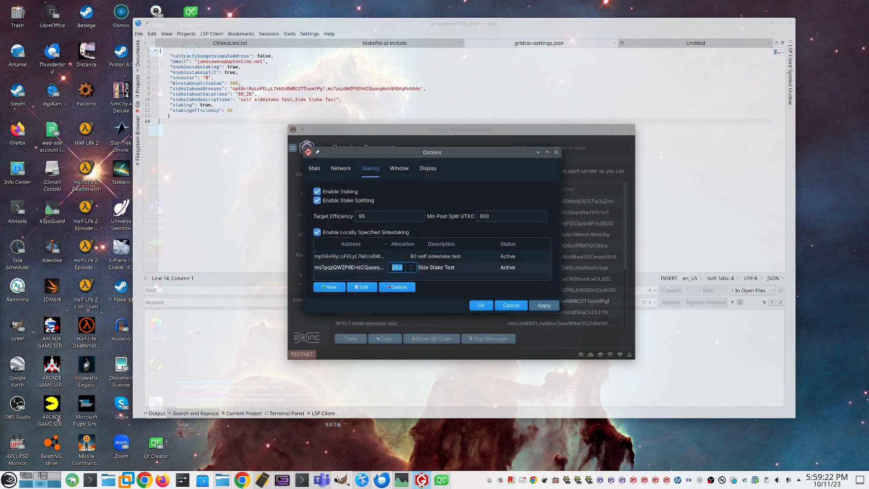
pyautogui.write('10')
pyautogui.press('Return')
pyautogui.doubleClick(402, 267)
pyautogui.write('20')
# Step: Set the self sidestake test entry's allocation to 10 directly in the sidestake table
pyautogui.click(402, 256)
pyautogui.doubleClick(403, 256)
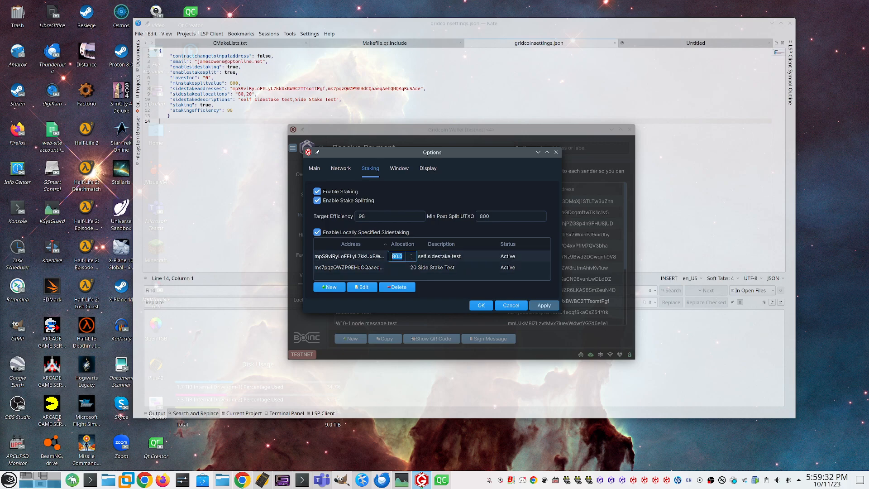
pyautogui.write('10')
pyautogui.press('Return')
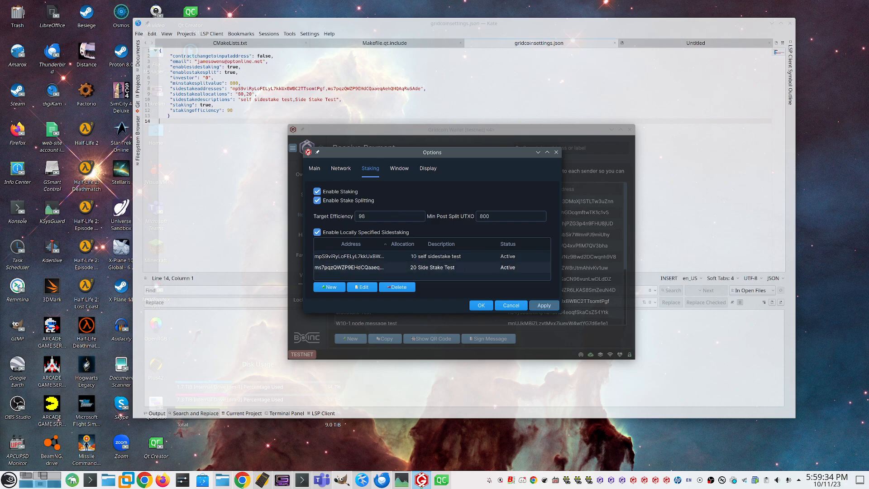
# Step: Try to set the self sidestake test entry's allocation to -10 directly in the sidestake table
pyautogui.doubleClick(401, 256)
pyautogui.write('-10')
pyautogui.press('Return')
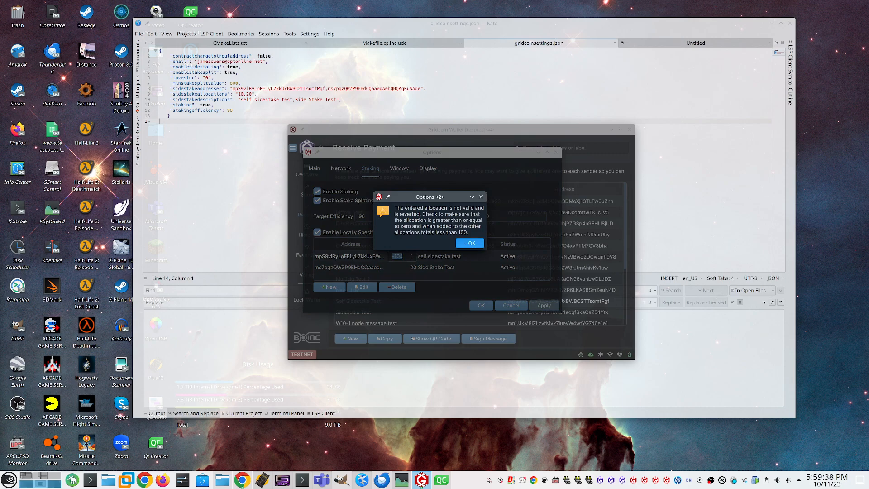
pyautogui.press('Return')
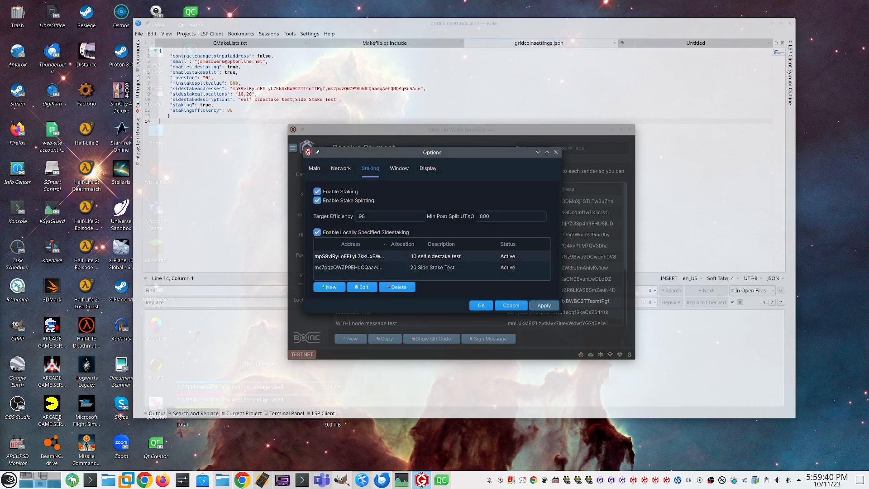
# Step: Set the self sidestake test entry's allocation to 0 and return it to 10
pyautogui.doubleClick(402, 256)
pyautogui.write('0')
pyautogui.press('Return')
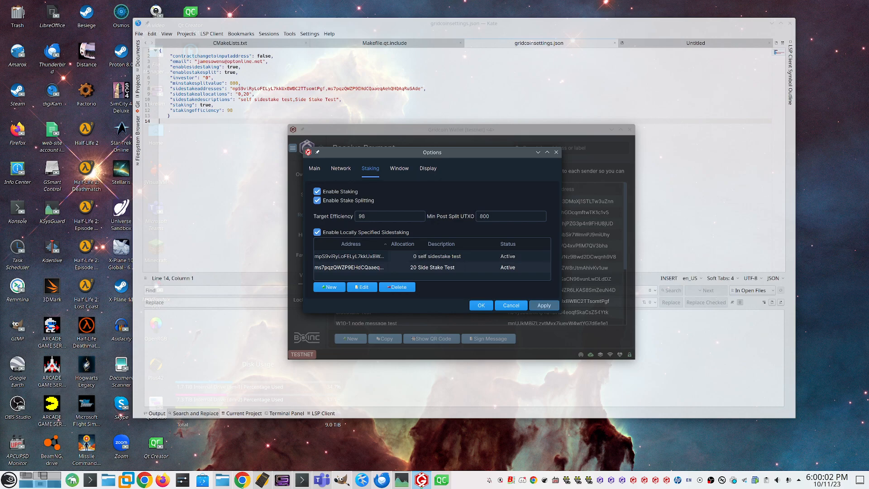
pyautogui.doubleClick(402, 256)
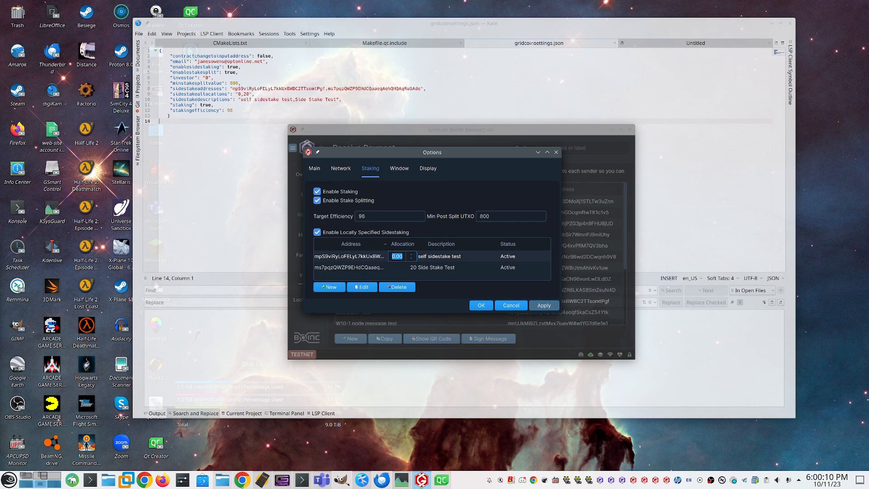
pyautogui.write('10')
pyautogui.press('Return')
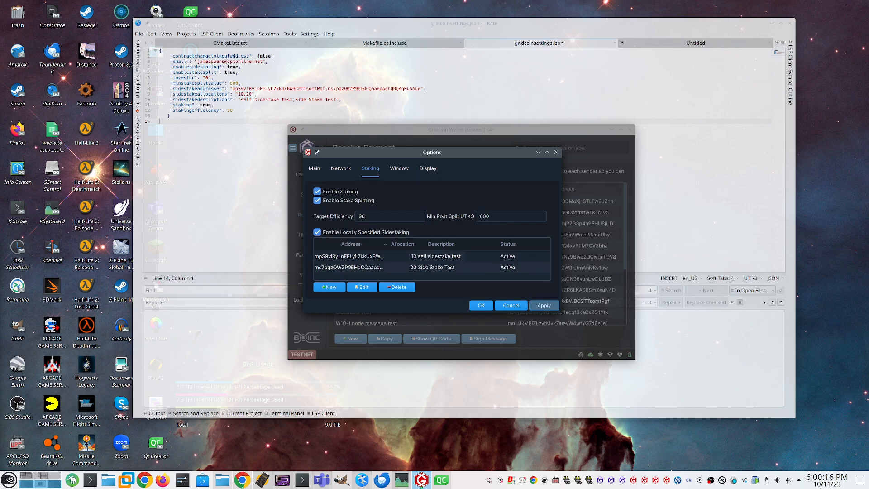
# Step: Change the description of the self sidestake test entry to "self sidestake test 2" directly in the table
pyautogui.doubleClick(441, 256)
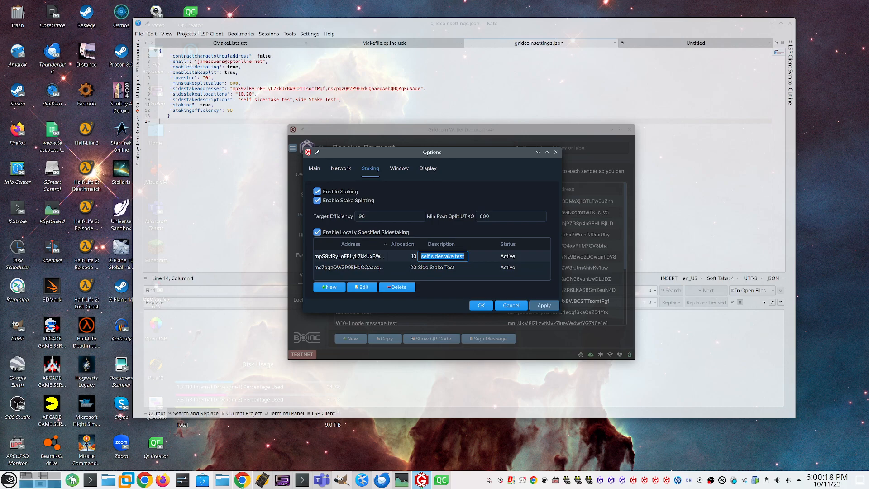
pyautogui.press('End')
pyautogui.write('2')
pyautogui.press('Return')
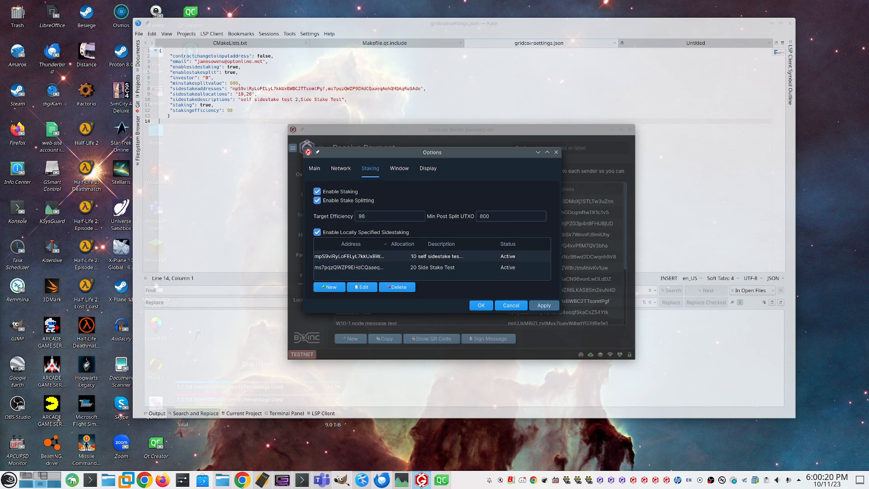
# Step: Widen the table's Description column and change the edited entry's description back to "self sidestake test"
pyautogui.moveTo(466, 244); pyautogui.dragTo(480, 243)
pyautogui.doubleClick(448, 256)
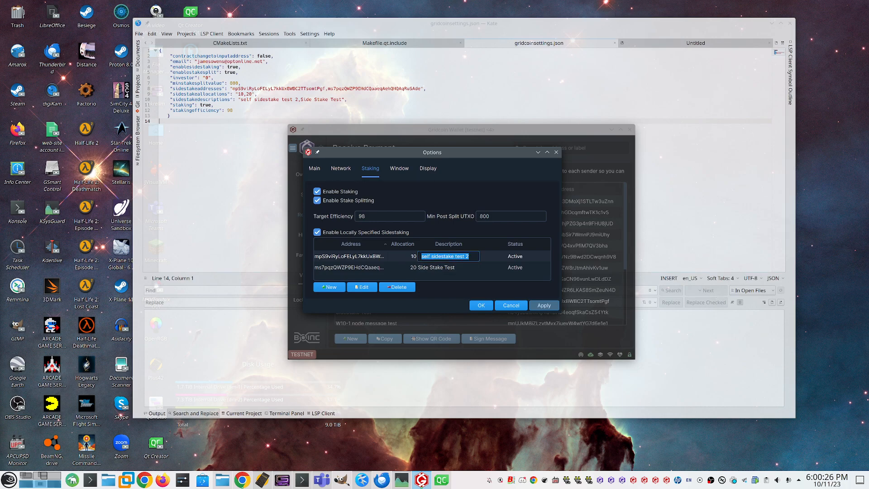
pyautogui.press('End')
pyautogui.press('BackSpace')
pyautogui.press('BackSpace')
pyautogui.press('Return')
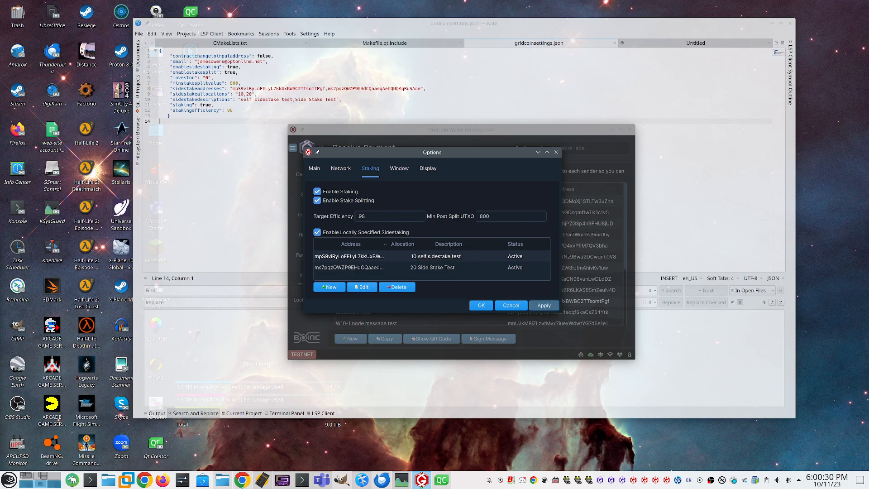
# Step: Open the self sidestake test entry for editing in its own dialog and try to save an allocation of 120
pyautogui.click(362, 287)
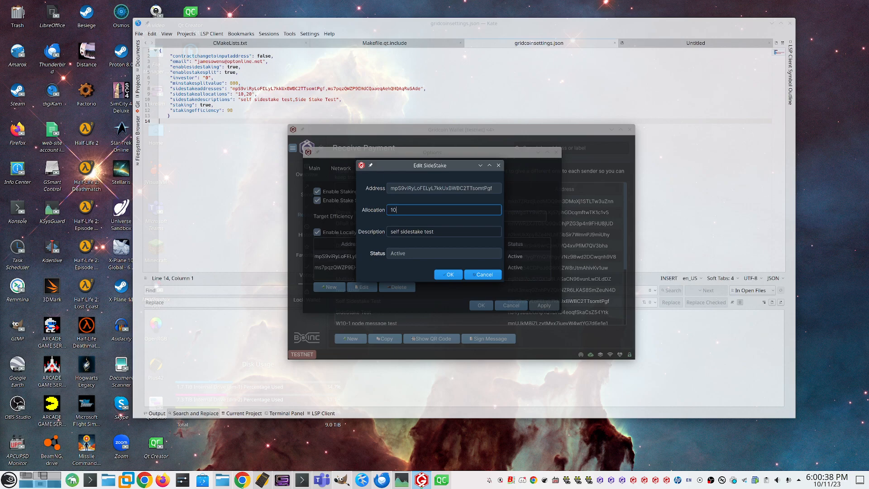
pyautogui.hotkey('ctrl', 'a')
pyautogui.write('120')
pyautogui.click(435, 232)
pyautogui.press('Return')
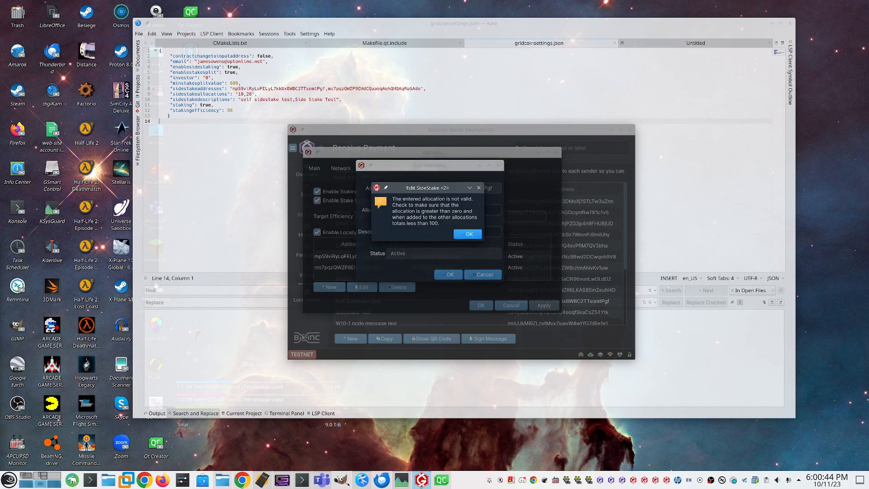
pyautogui.press('Return')
# Step: Set the self sidestake test entry's allocation to 20 in the edit dialog and save it
pyautogui.moveTo(400, 210); pyautogui.dragTo(389, 210)
pyautogui.write('20')
pyautogui.press('Return')
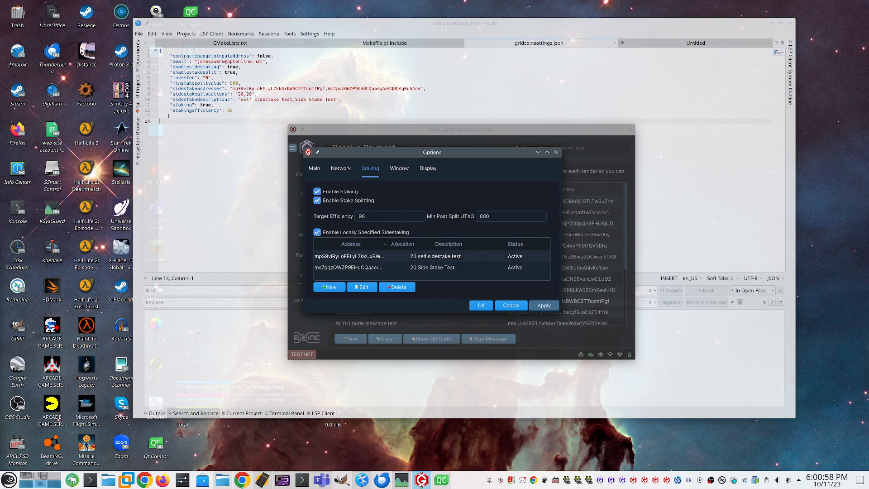
# Step: Sort the sidestake table by description, status and address, then delete the self sidestake test entry and close the options
pyautogui.click(448, 243)
pyautogui.click(515, 244)
pyautogui.click(448, 244)
pyautogui.click(351, 243)
pyautogui.click(397, 287)
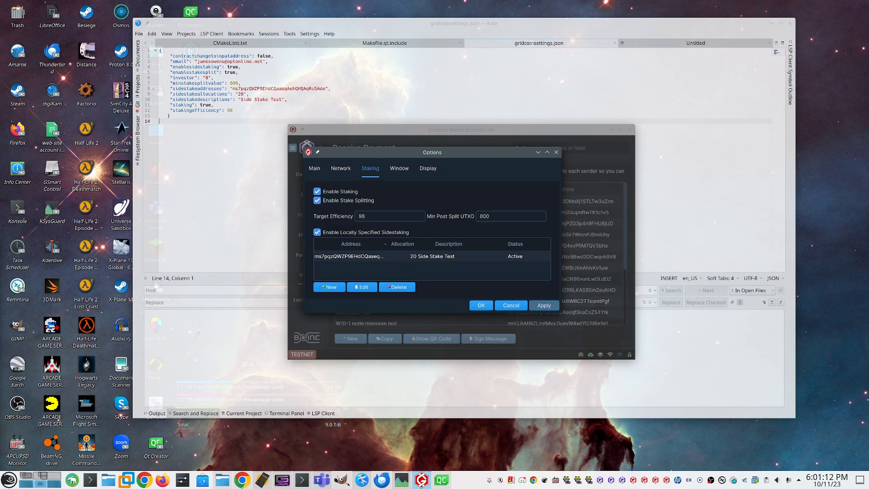
pyautogui.press('Escape')
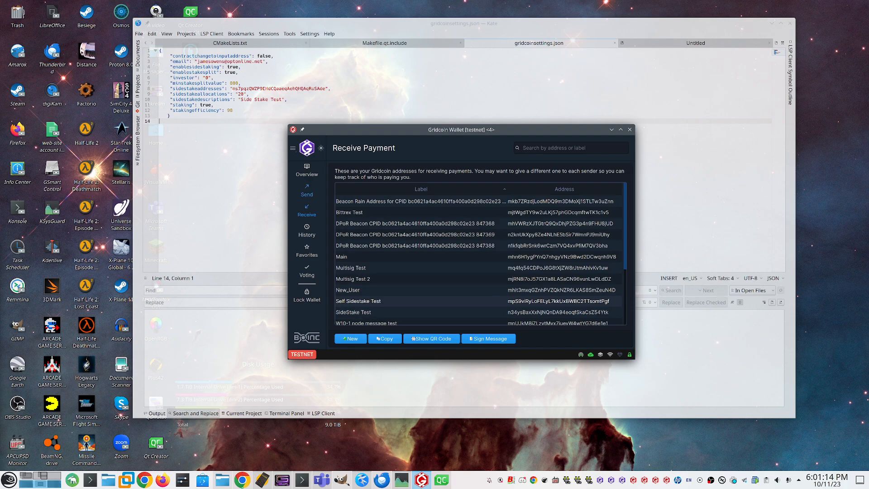
# Step: Open the debug console from the account overview, place it beside the wallet, and list the current settings with listsettings
pyautogui.click(307, 170)
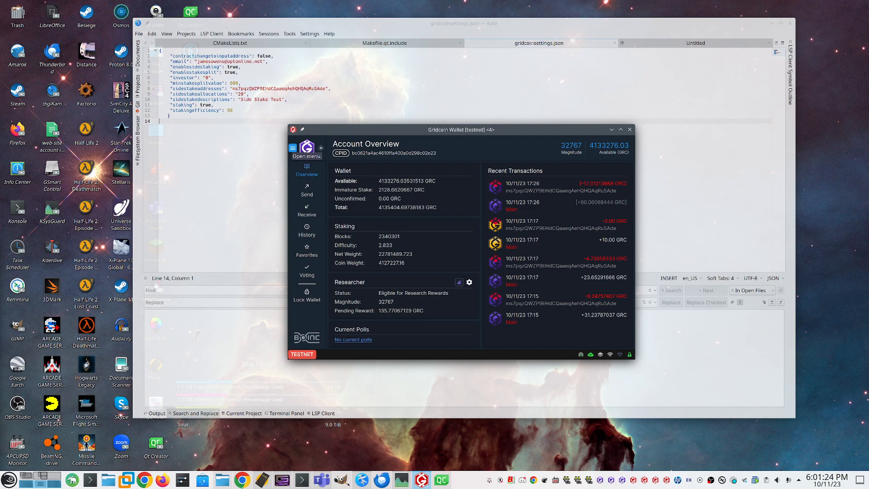
pyautogui.click(293, 148)
pyautogui.moveTo(312, 232)
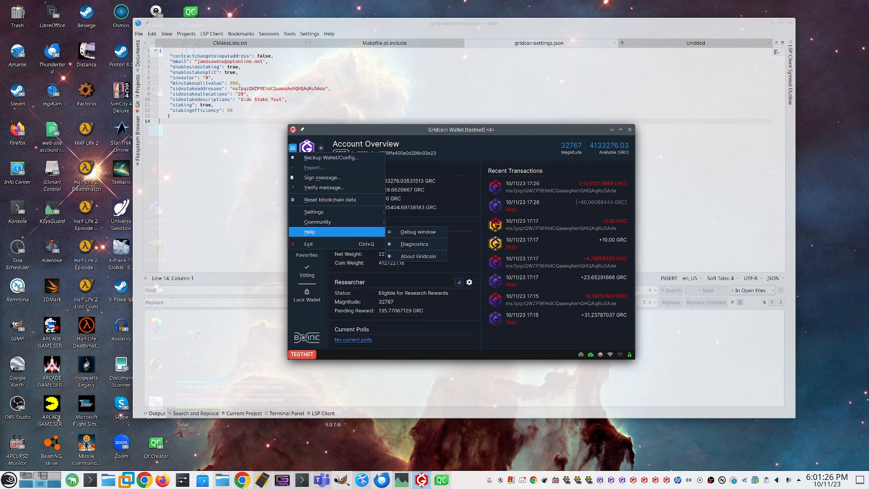
pyautogui.click(418, 232)
pyautogui.click(408, 128)
pyautogui.moveTo(419, 113); pyautogui.dragTo(587, 143)
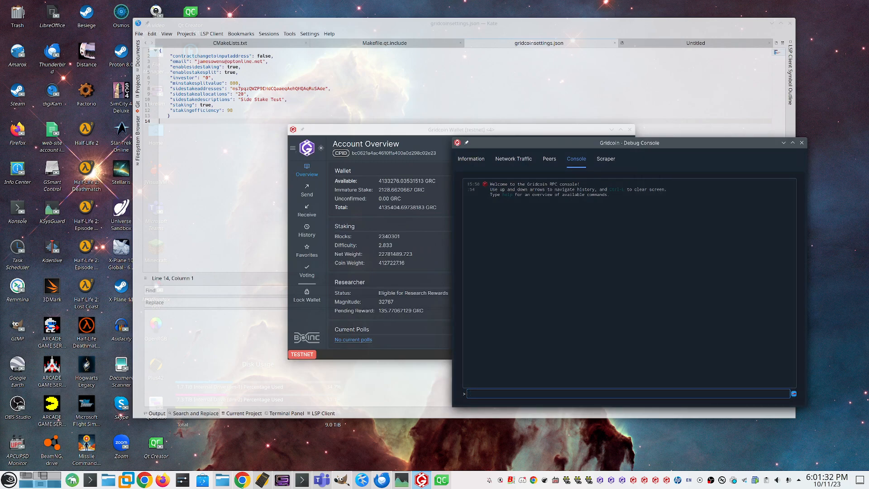
pyautogui.write('listsettings')
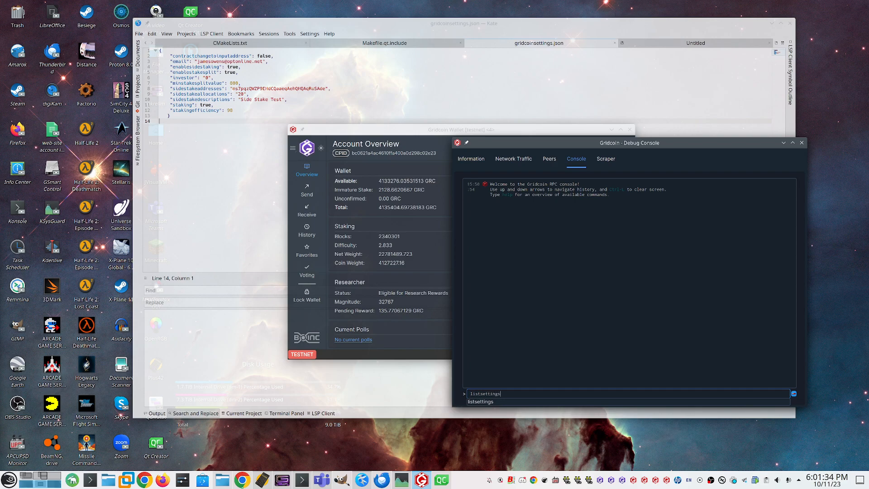
pyautogui.press('Return')
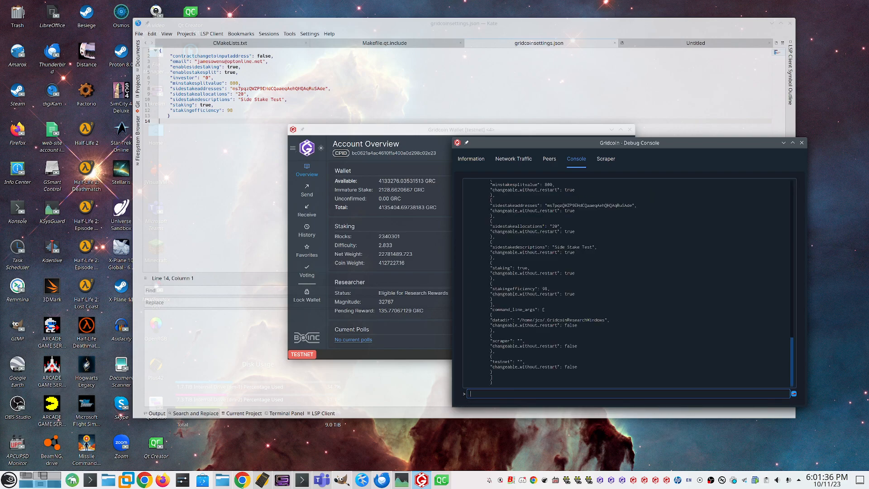
pyautogui.click(629, 283)
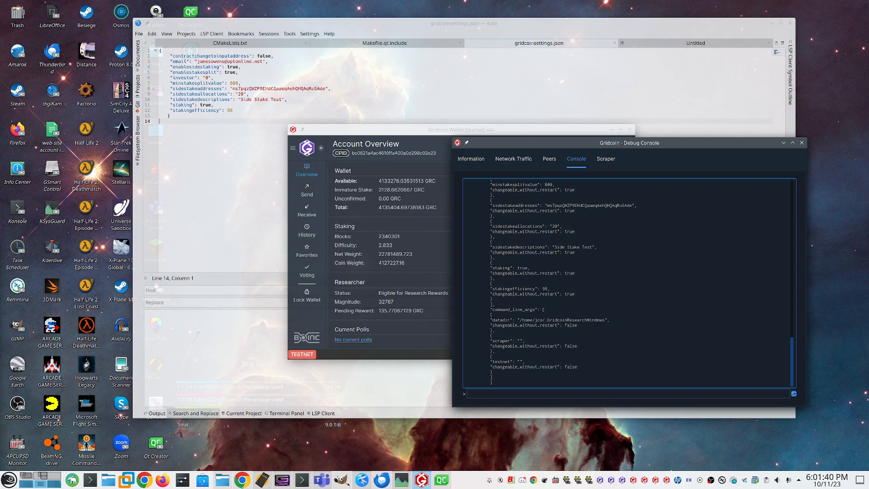
# Step: Run changesettings sidestakeallocations=10 in the debug console and close the console window
pyautogui.click(628, 394)
pyautogui.write('change')
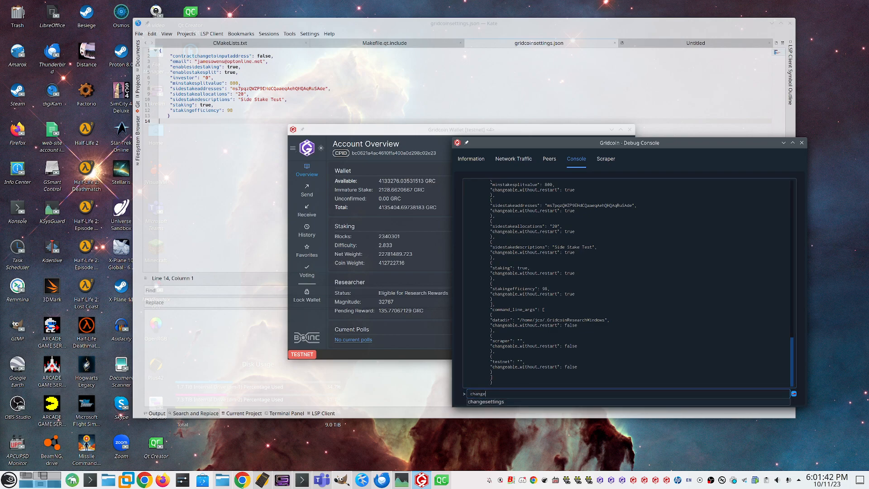
pyautogui.write('settings ')
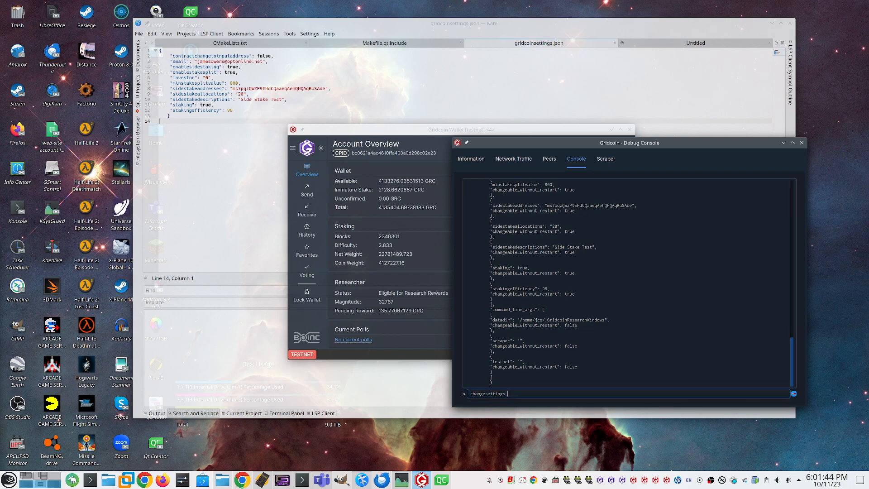
pyautogui.write('sidestakeallocations=10')
pyautogui.press('Return')
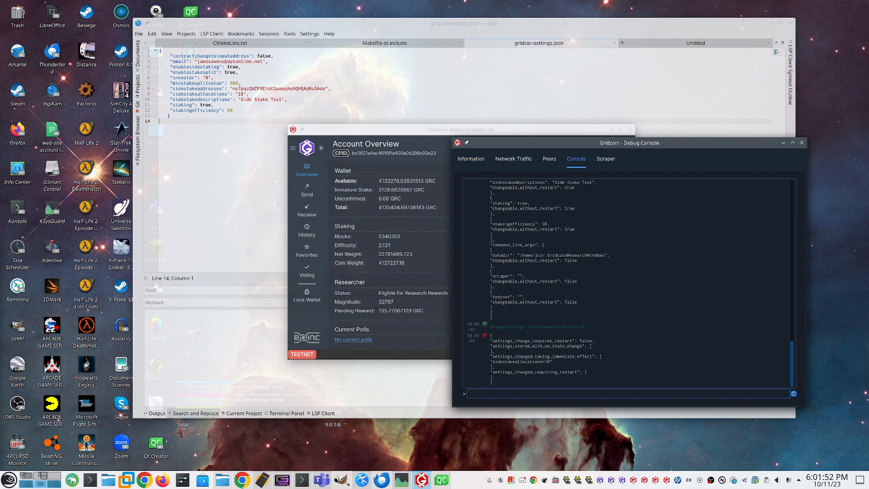
pyautogui.click(801, 142)
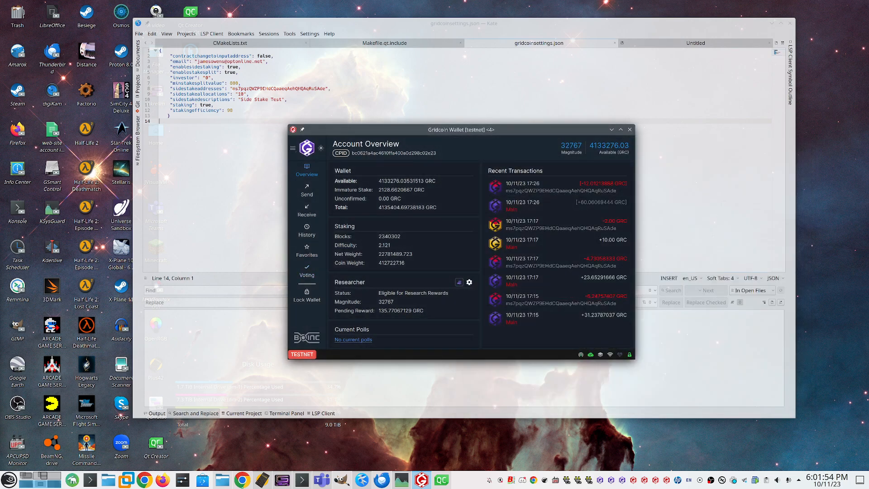
# Step: Reopen the staking options and set the Side Stake Test entry's allocation to 20
pyautogui.click(293, 148)
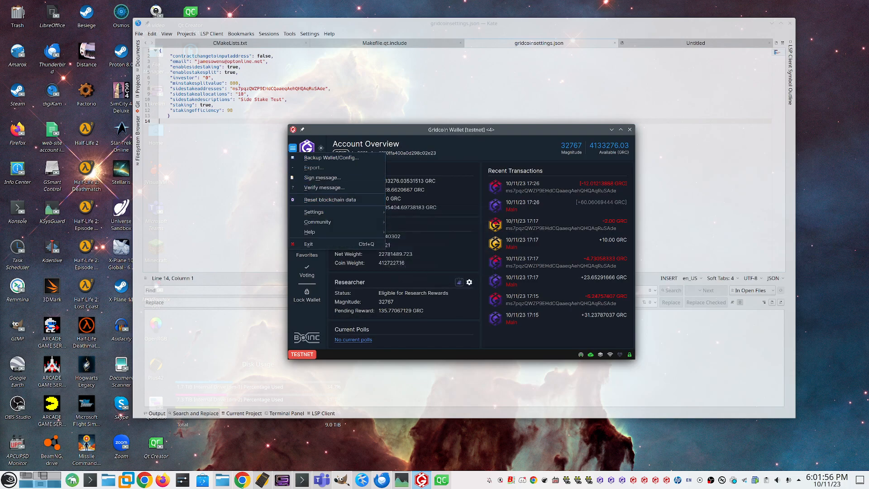
pyautogui.moveTo(317, 211)
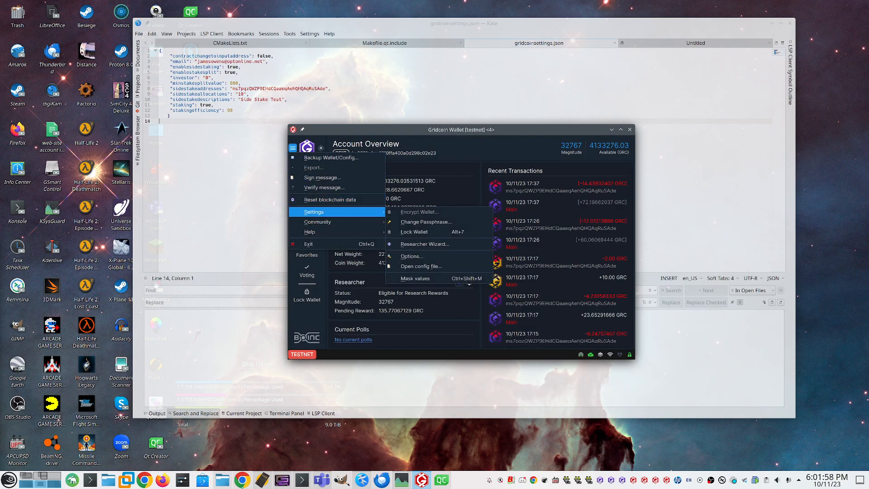
pyautogui.click(412, 256)
pyautogui.click(370, 168)
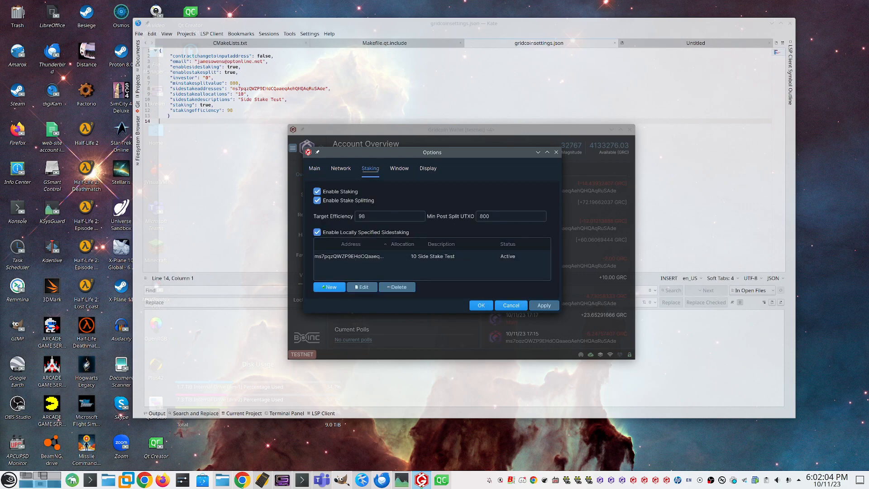
pyautogui.doubleClick(402, 256)
pyautogui.write('20')
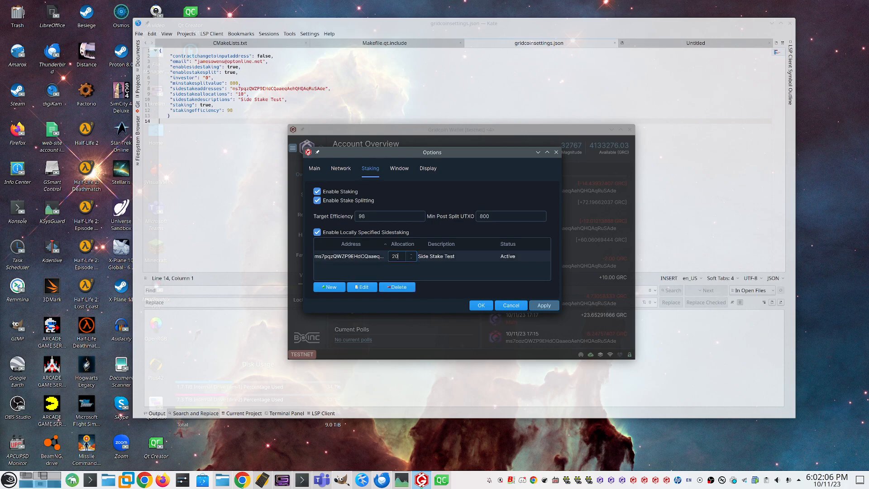
pyautogui.press('Escape')
pyautogui.press('Return')
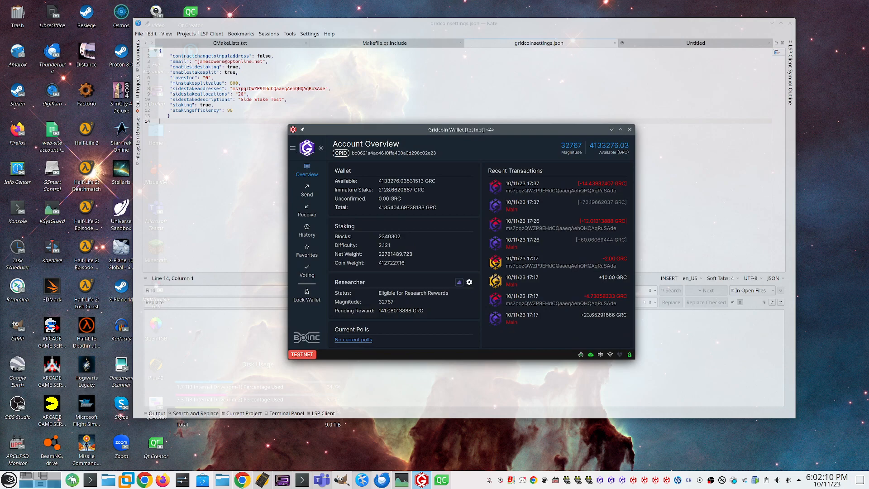